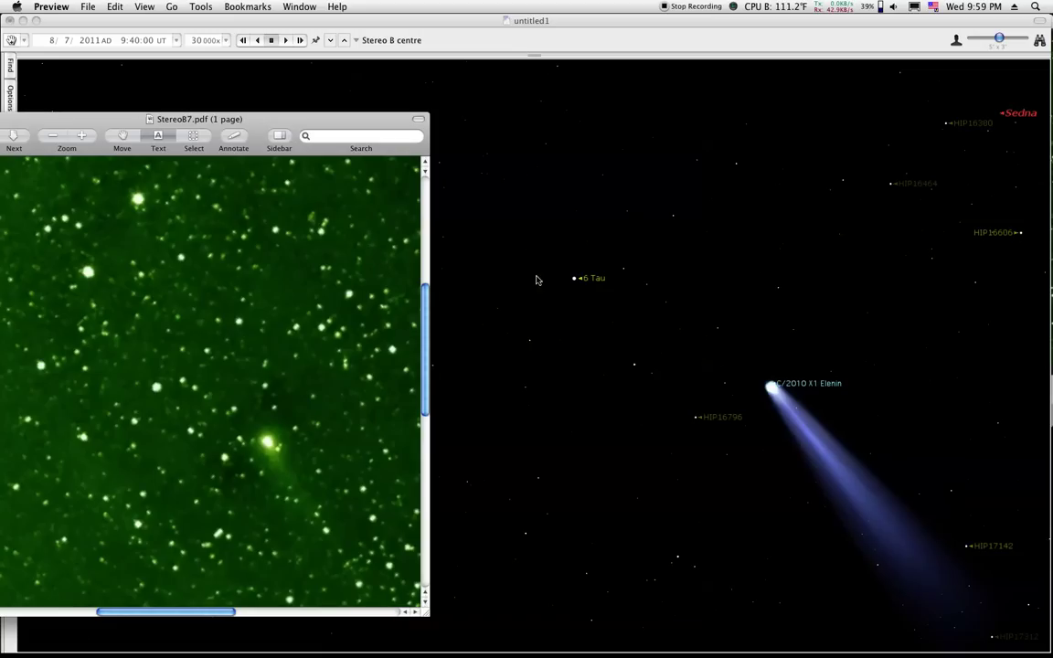
Pan the sky up so comet Elenin sits near the bottom, then reopen Stereo87.pdf in Preview
left_click(800, 282)
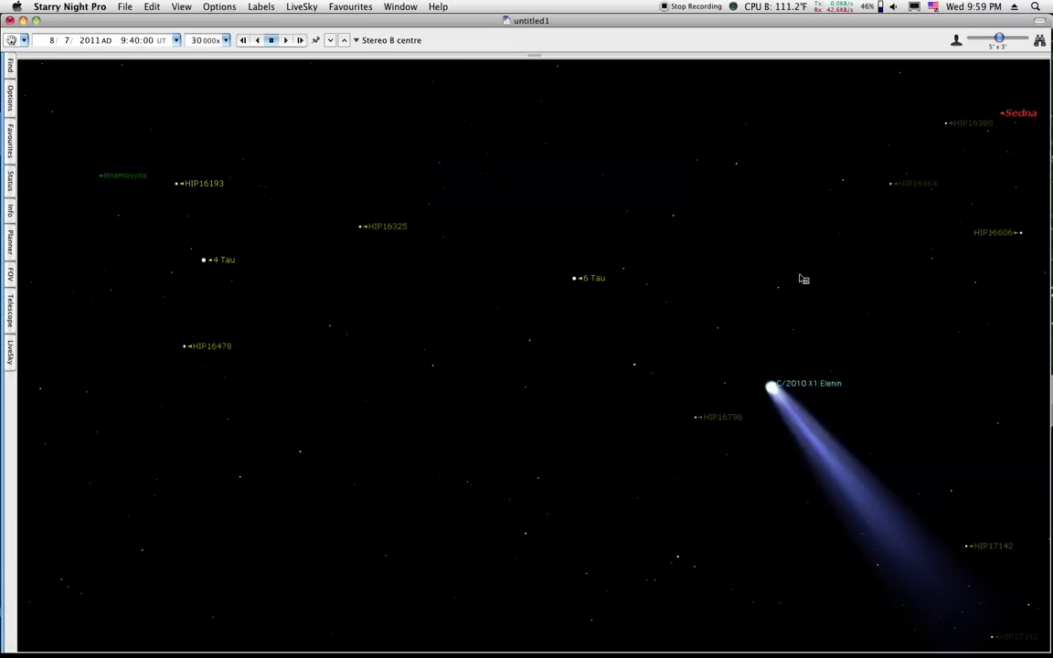
key("Up")
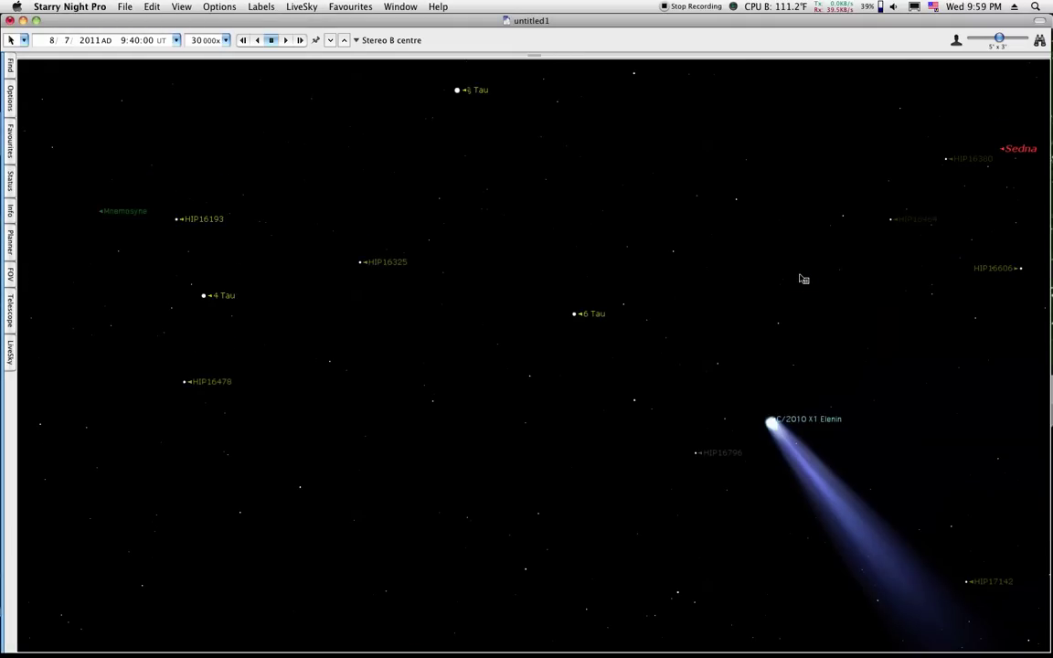
key("Up")
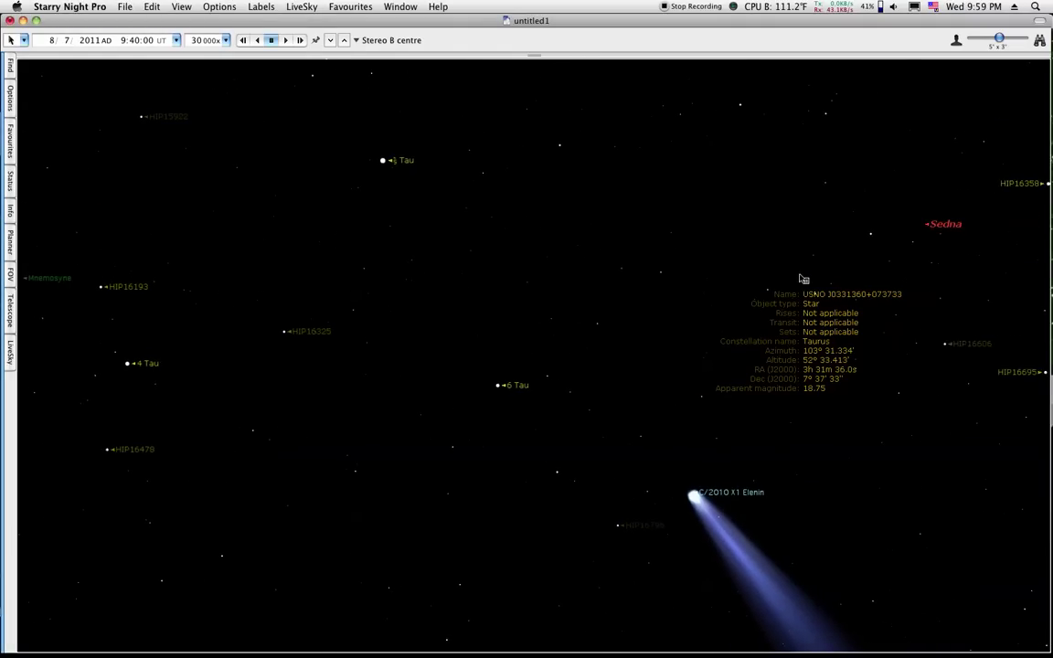
key("Up")
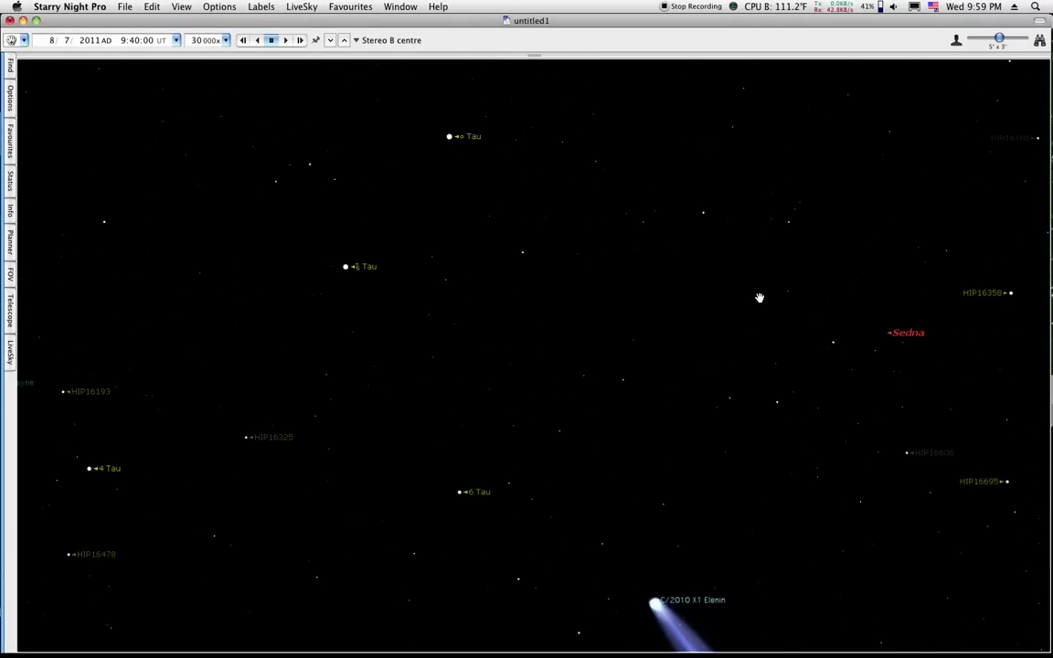
mouse_move(453, 650)
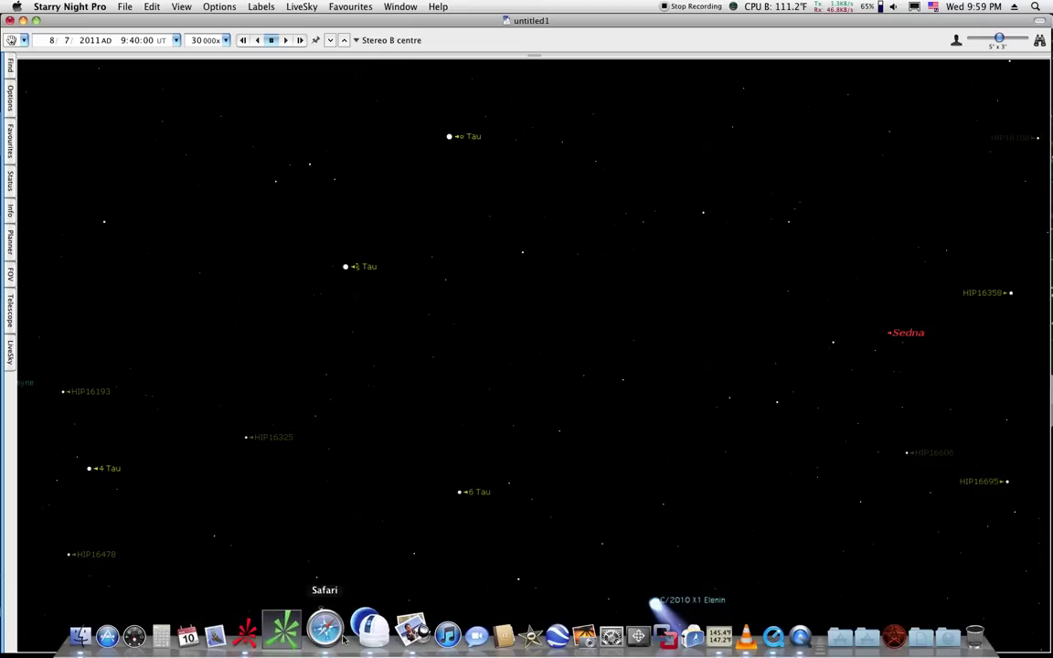
left_click(395, 633)
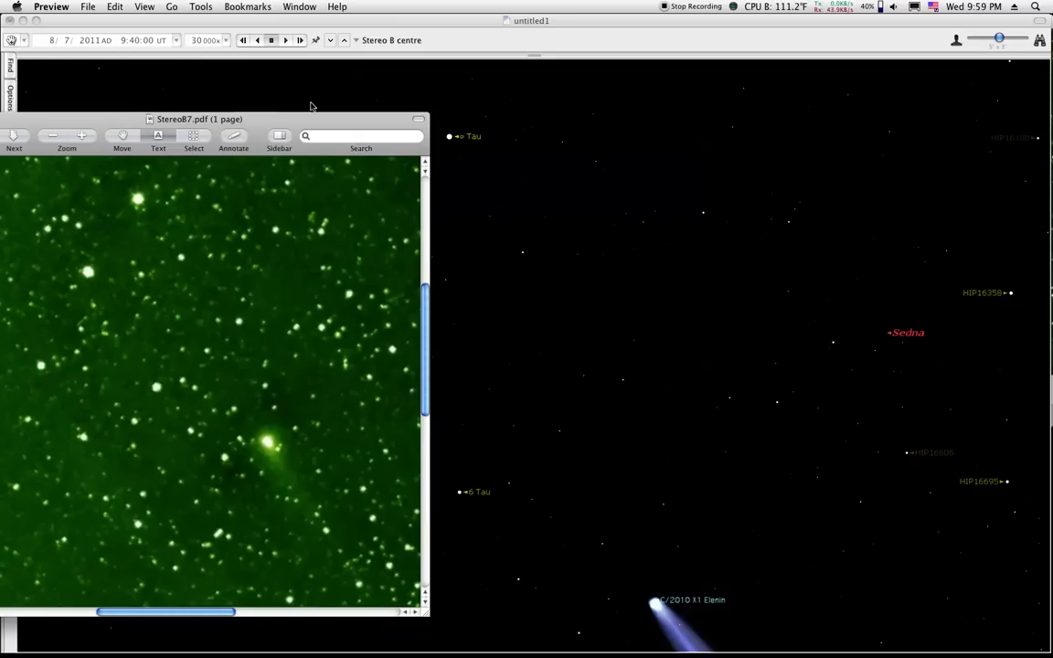
Move the Stereo87 image off to the right and widen the sky chart to an 18°×10° field
left_click_drag(278, 121, 1052, 111)
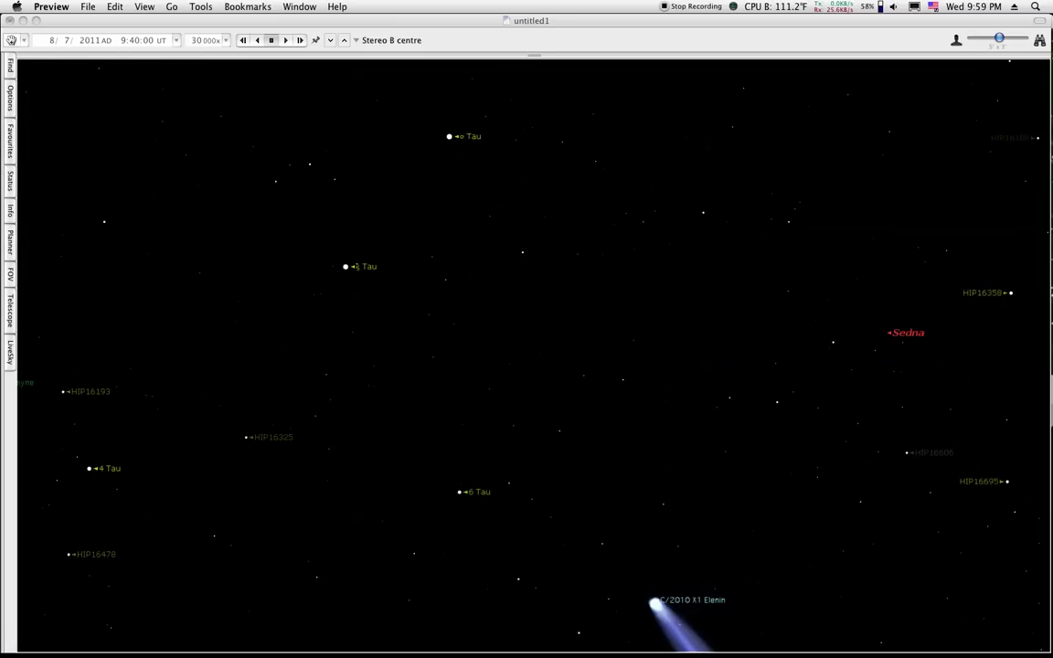
left_click(956, 43)
left_click(956, 43)
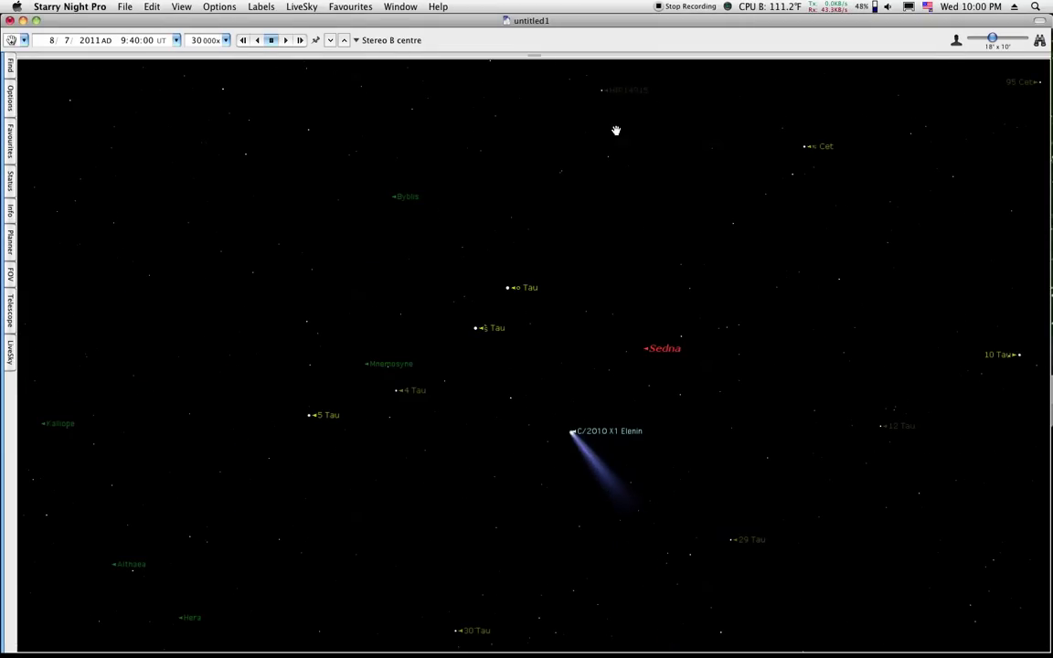
In Stars options, slide Number of stars toward Fewer and nudge star labels slightly toward Fewer Labels
left_click(220, 7)
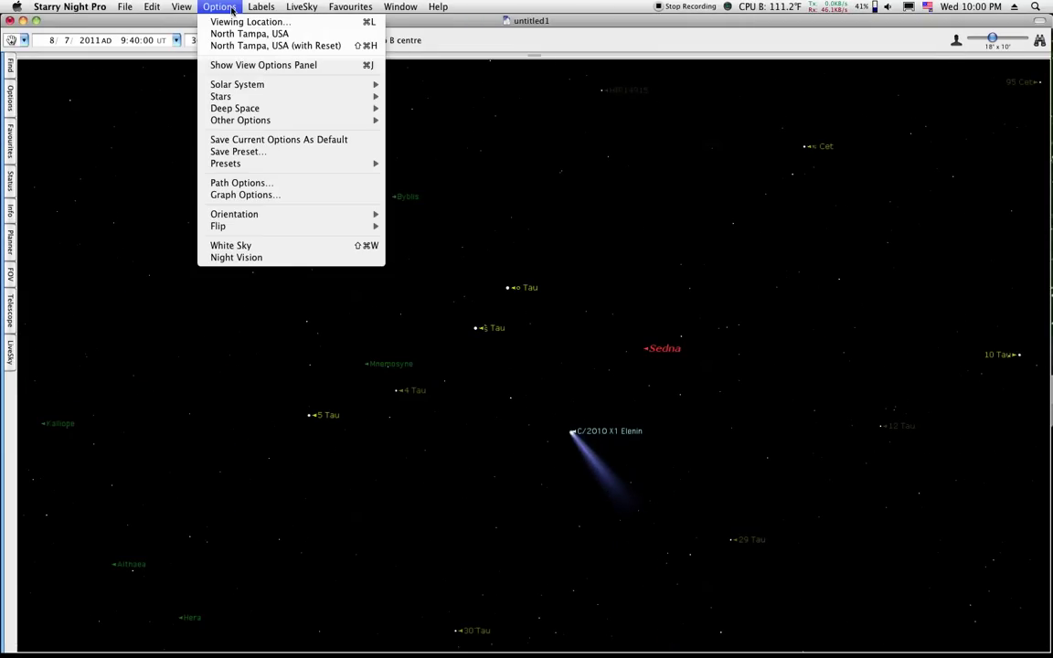
mouse_move(274, 96)
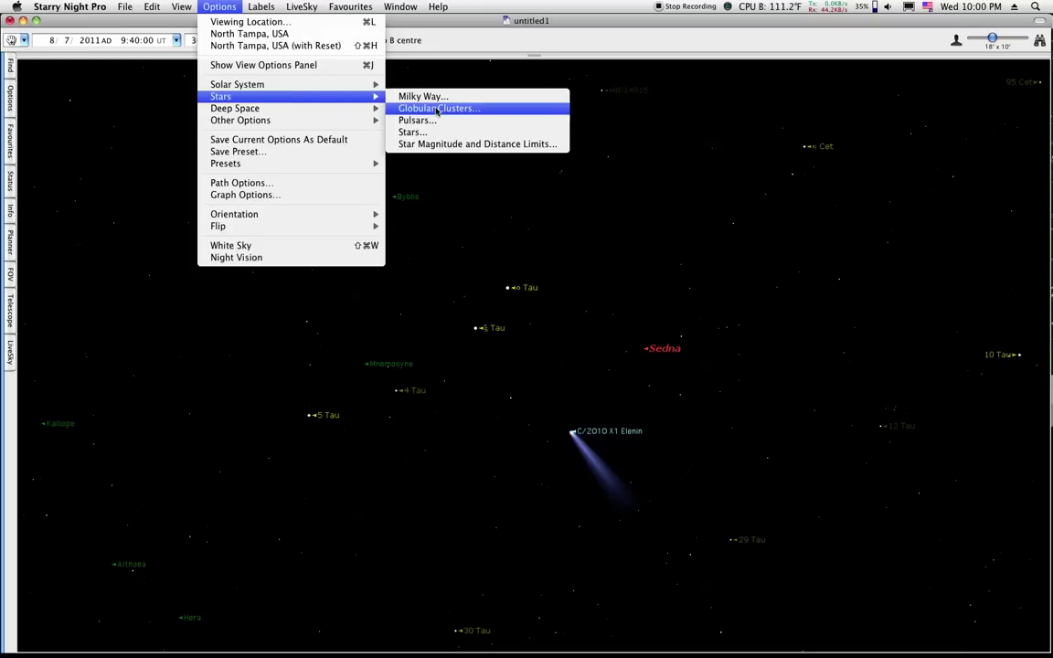
left_click(447, 132)
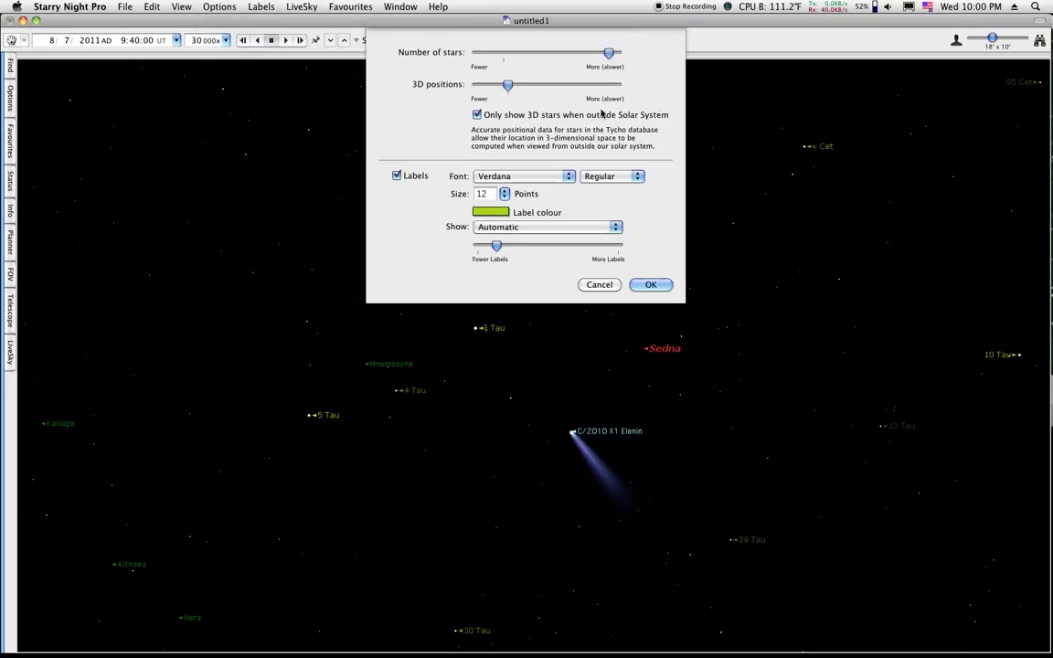
left_click_drag(608, 52, 528, 54)
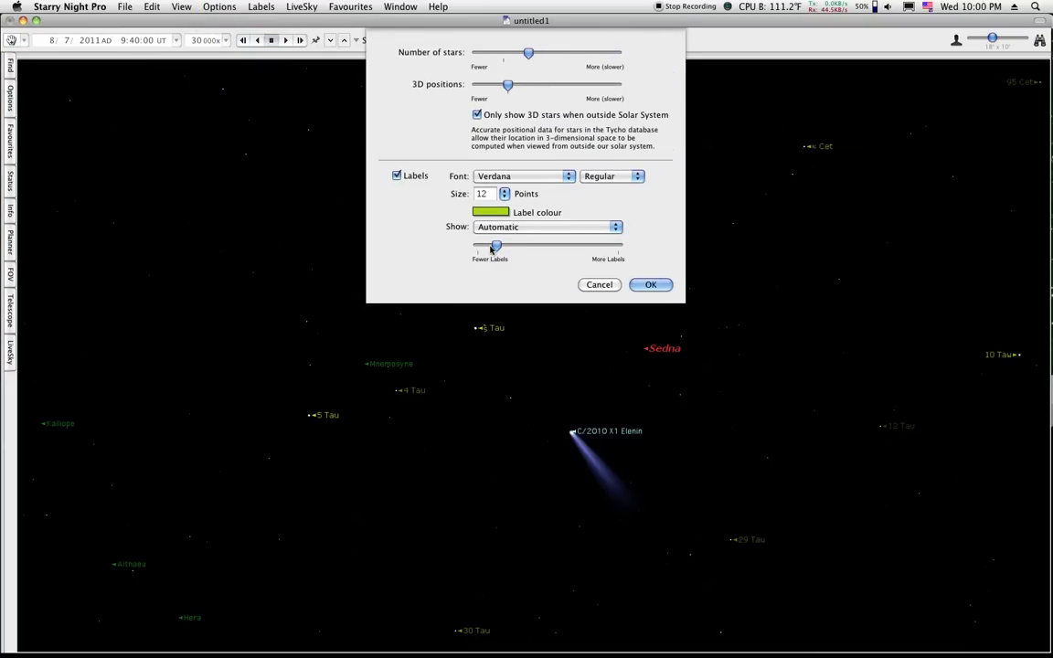
left_click_drag(497, 247, 490, 249)
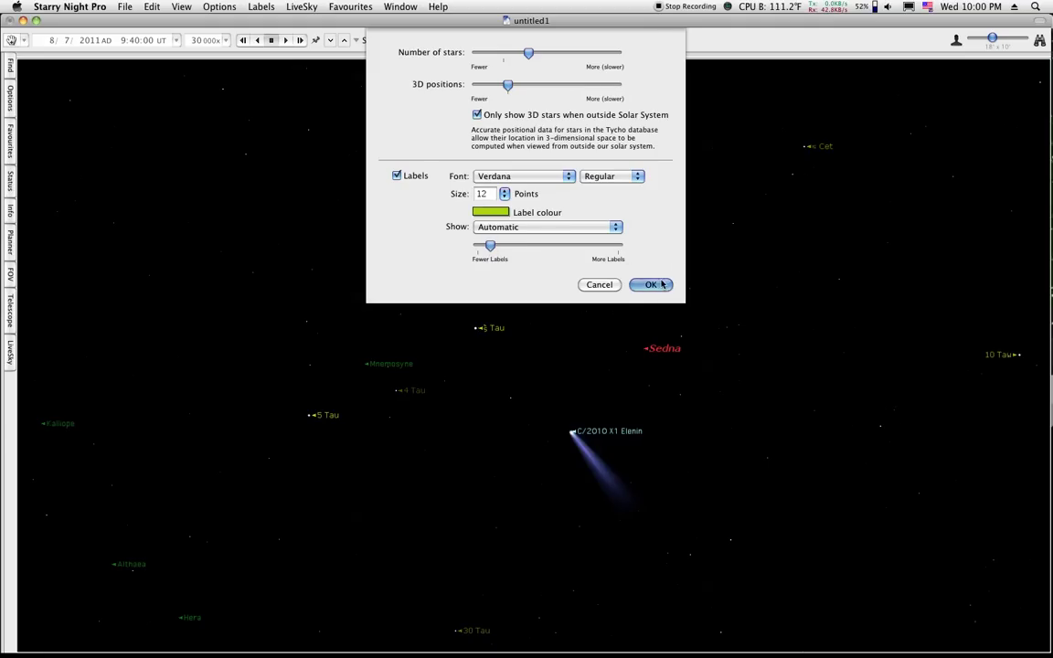
left_click(651, 285)
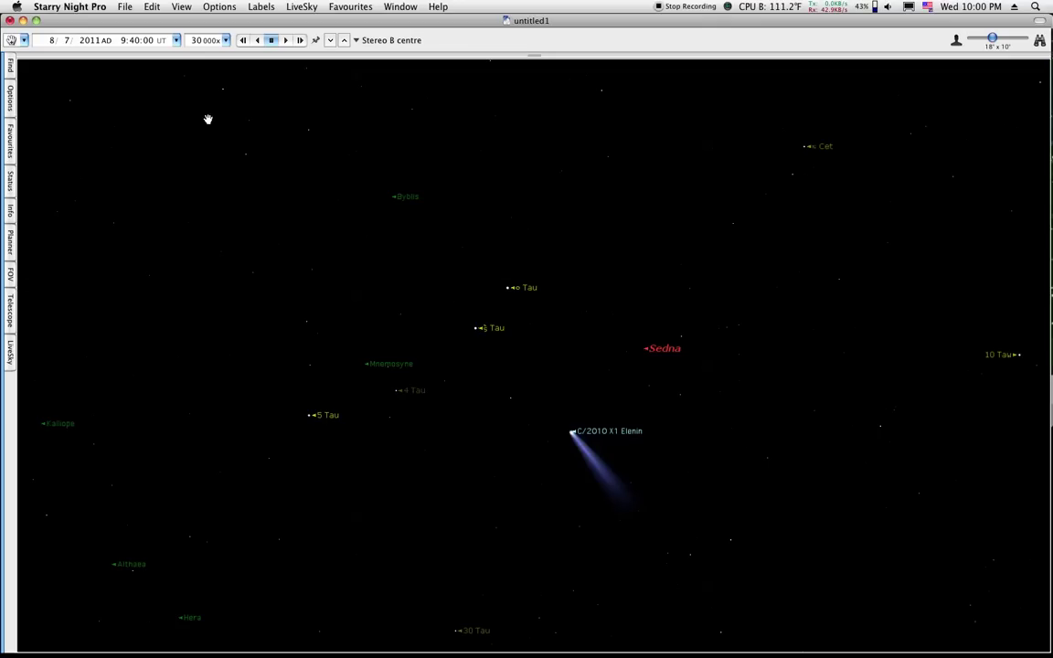
Change the date's day from 7 to 8 for 8/8/2011 and pan the sky to follow comet Elenin
left_click(66, 41)
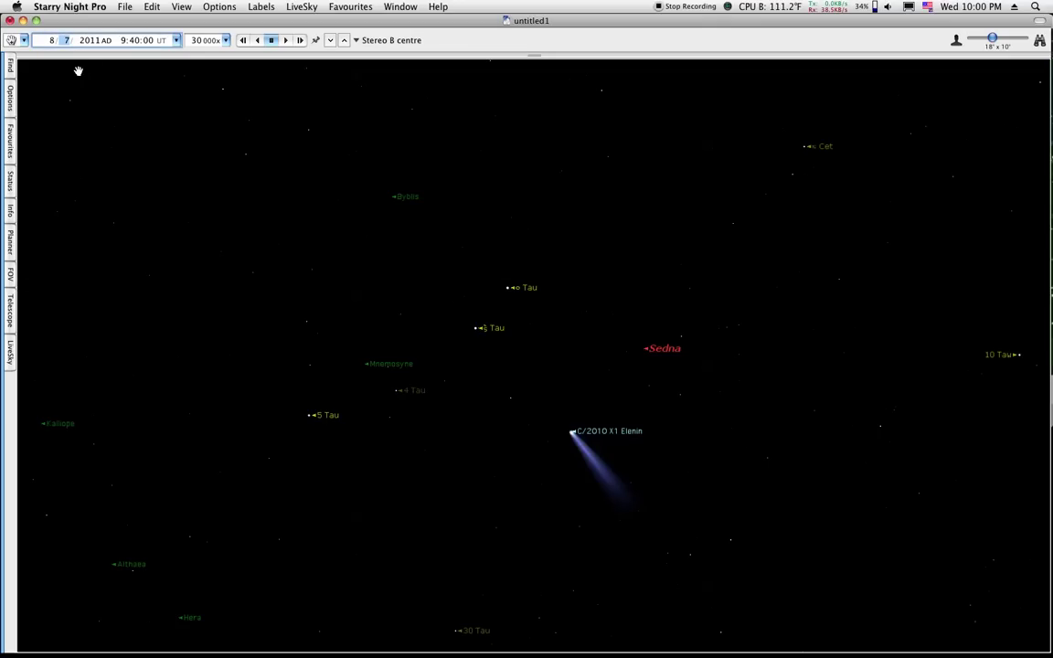
key("Up")
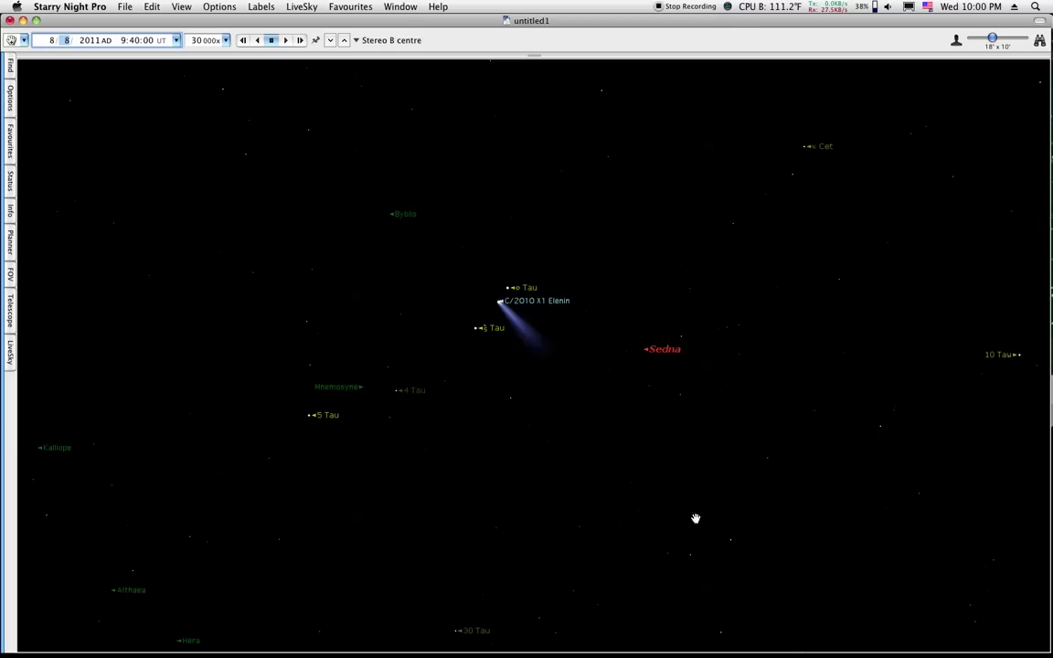
left_click_drag(670, 463, 456, 588)
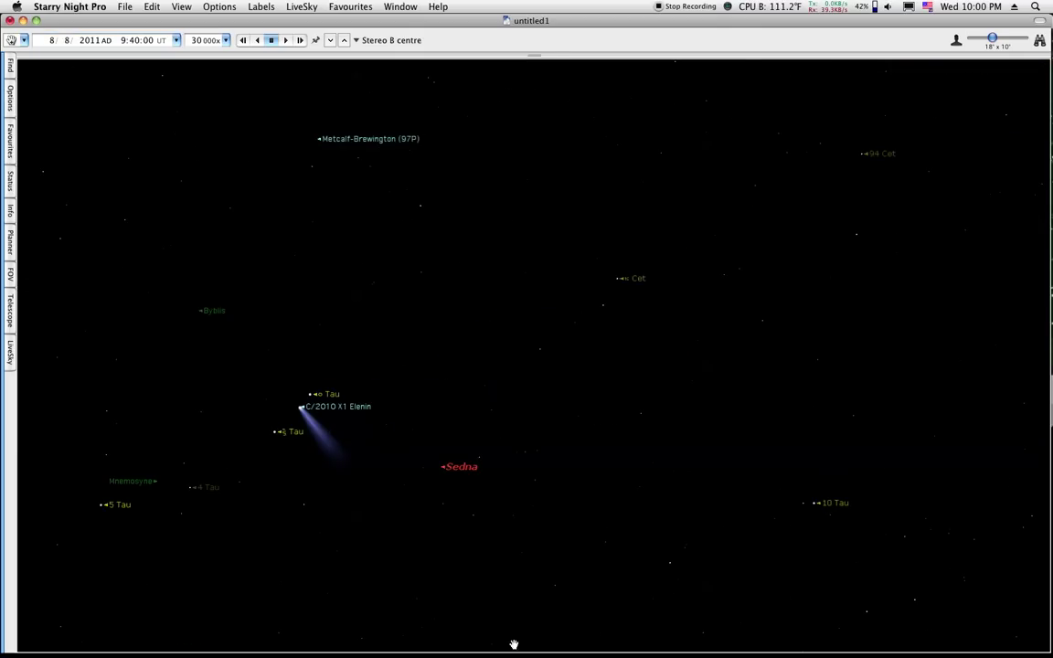
mouse_move(720, 645)
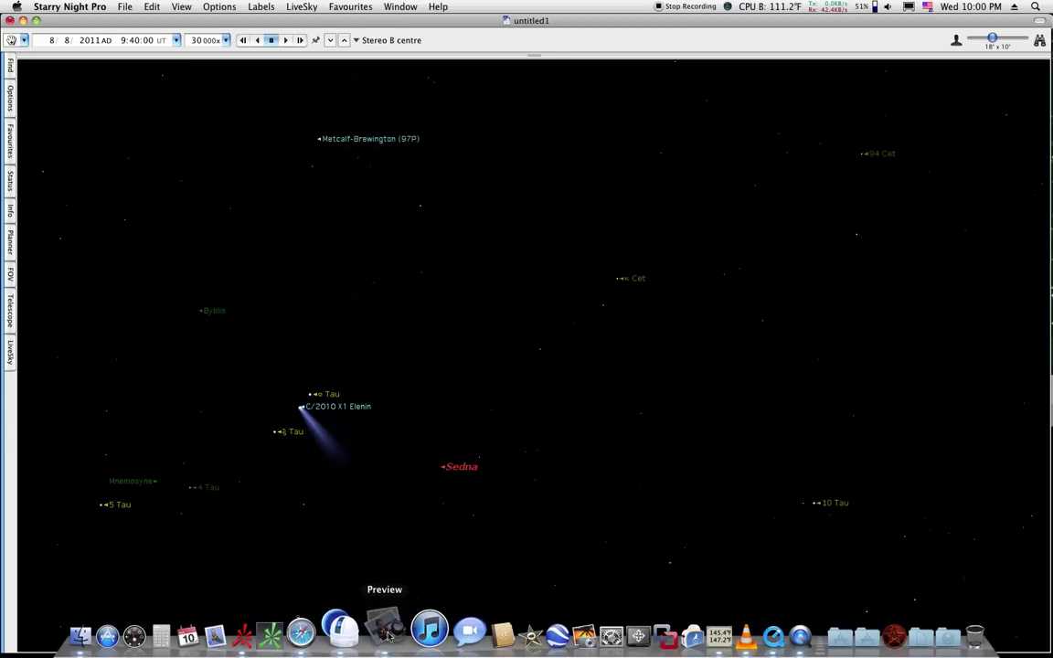
Glance at the Streo88 image in Preview, push it aside, and pan the sky to centre comet Elenin
left_click(382, 629)
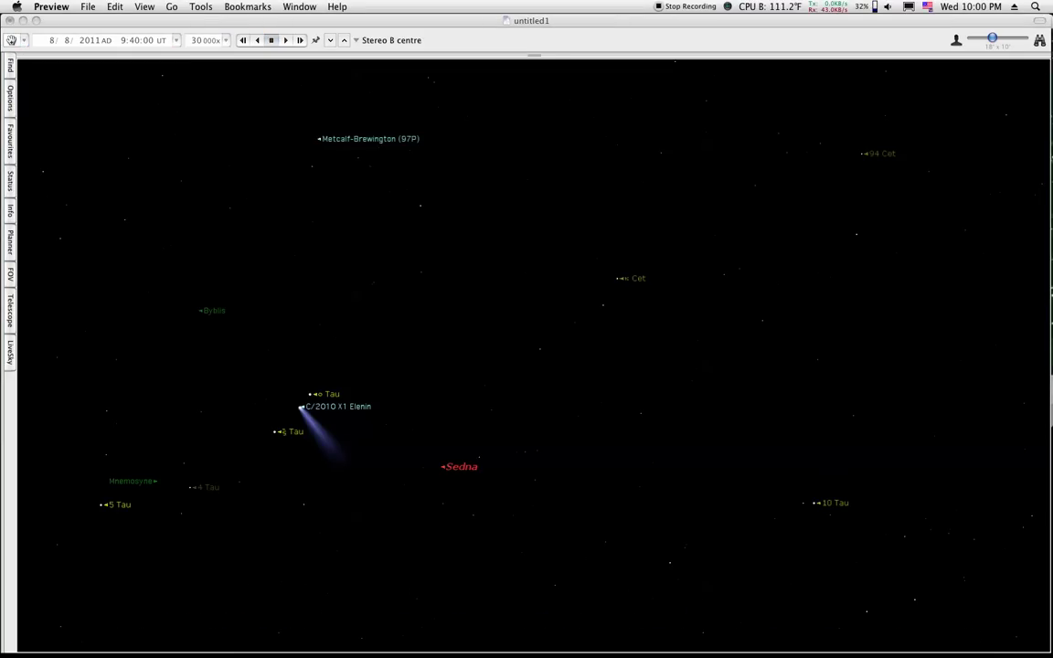
left_click_drag(1049, 60, 646, 162)
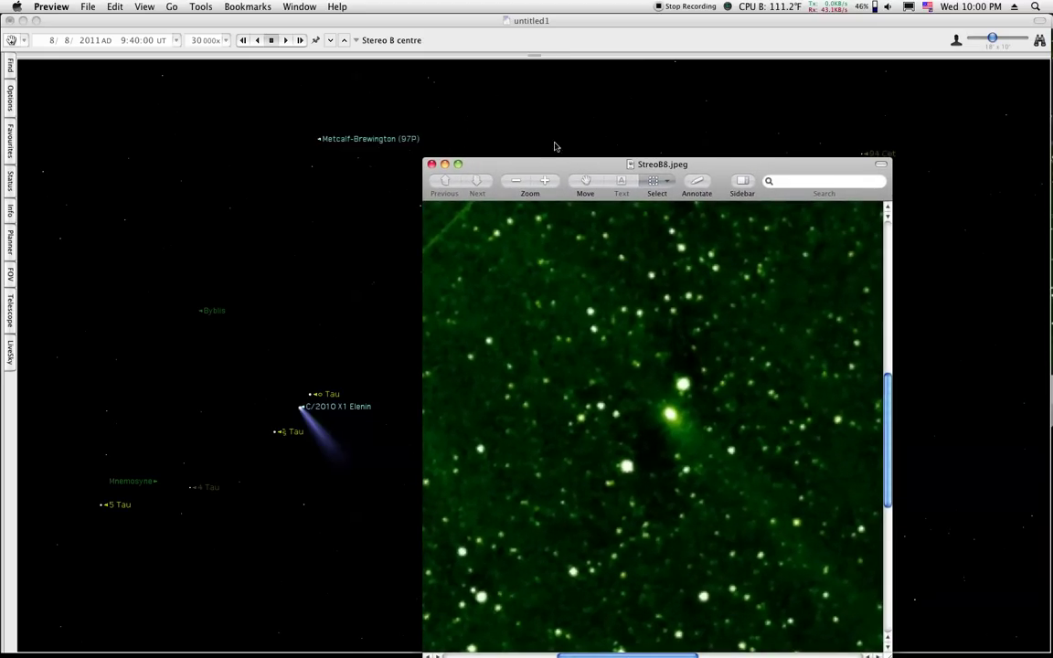
left_click_drag(556, 165, 976, 84)
left_click(594, 162)
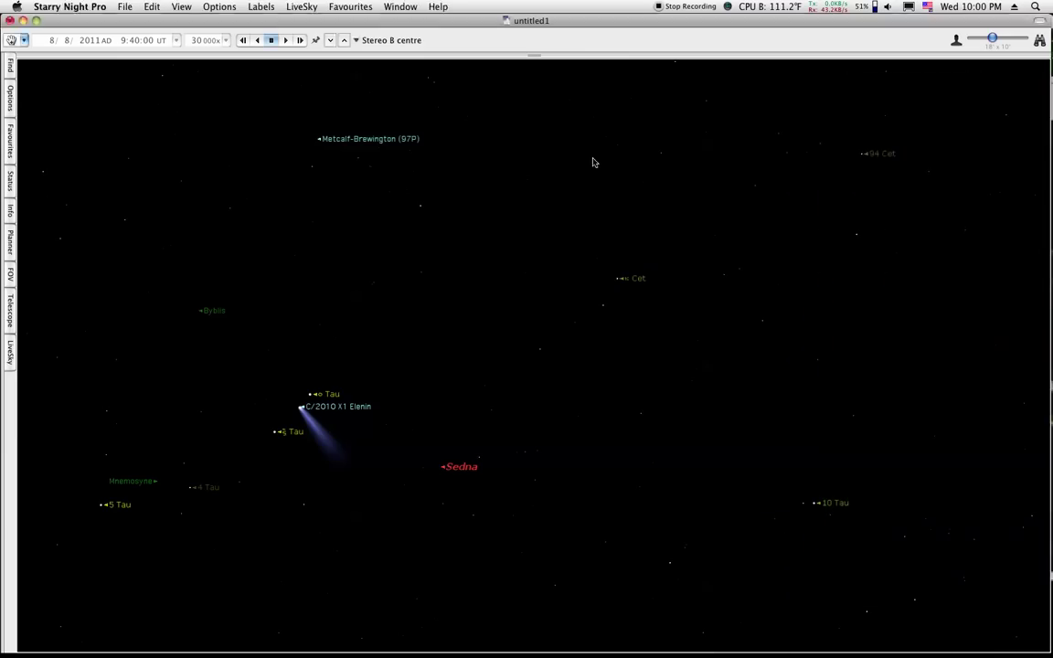
left_click_drag(532, 333, 665, 266)
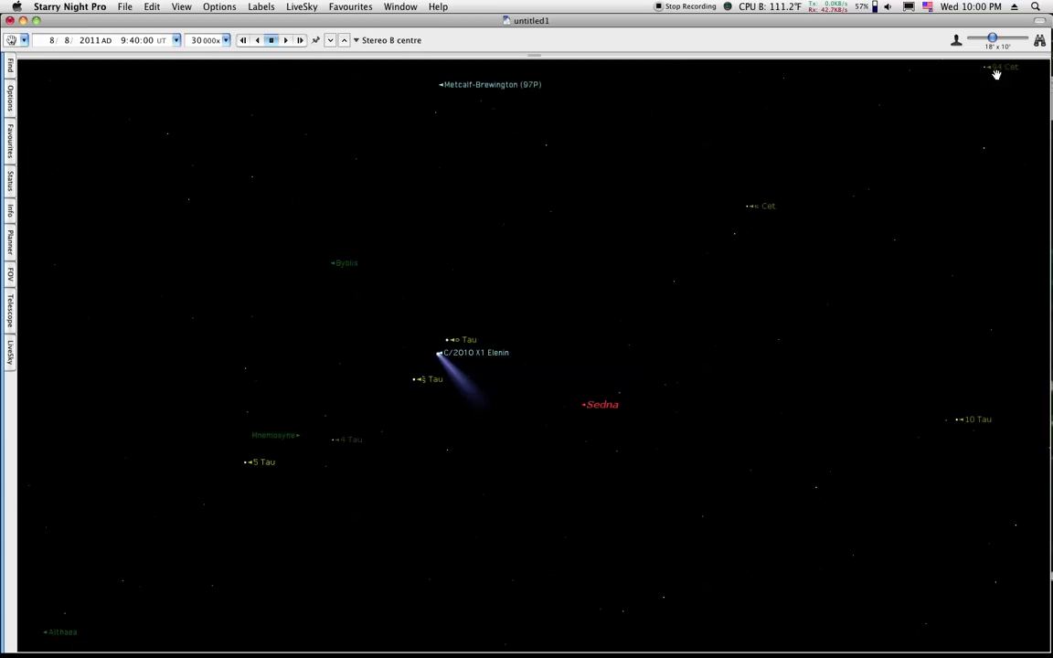
Zoom in close on comet Elenin, nudge the view right, and bring back Streo88.jpeg for comparison
left_click(1038, 41)
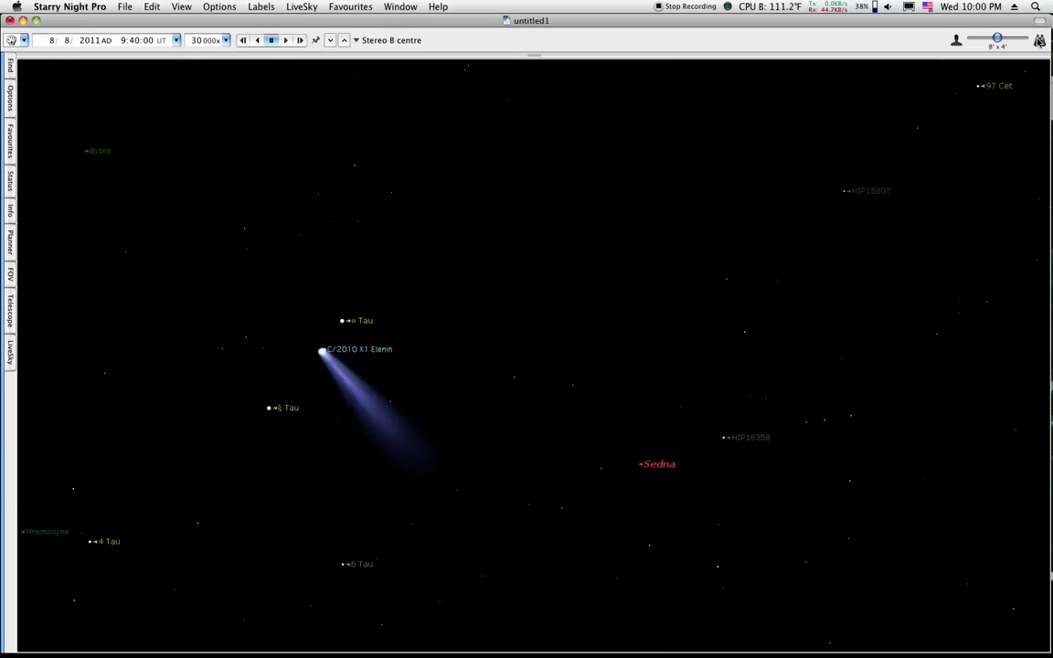
left_click_drag(553, 280, 618, 280)
left_click(1042, 384)
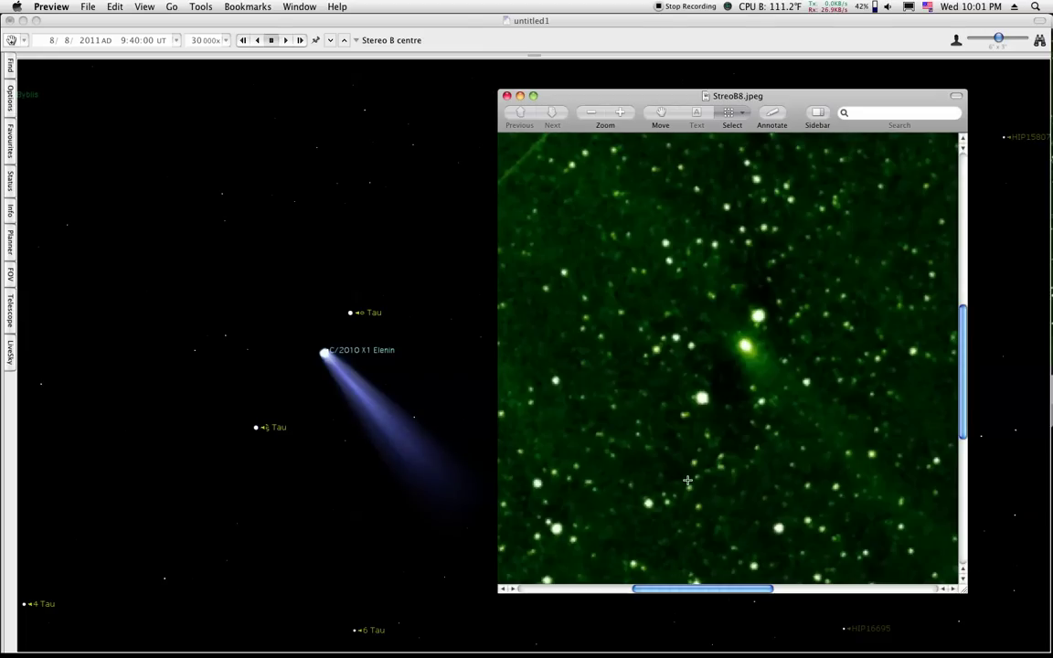
Move Streo88 aside and bring the STEREO 'Observing Comet Elenin' page in Safari over the sky chart
left_click_drag(610, 96, 1052, 76)
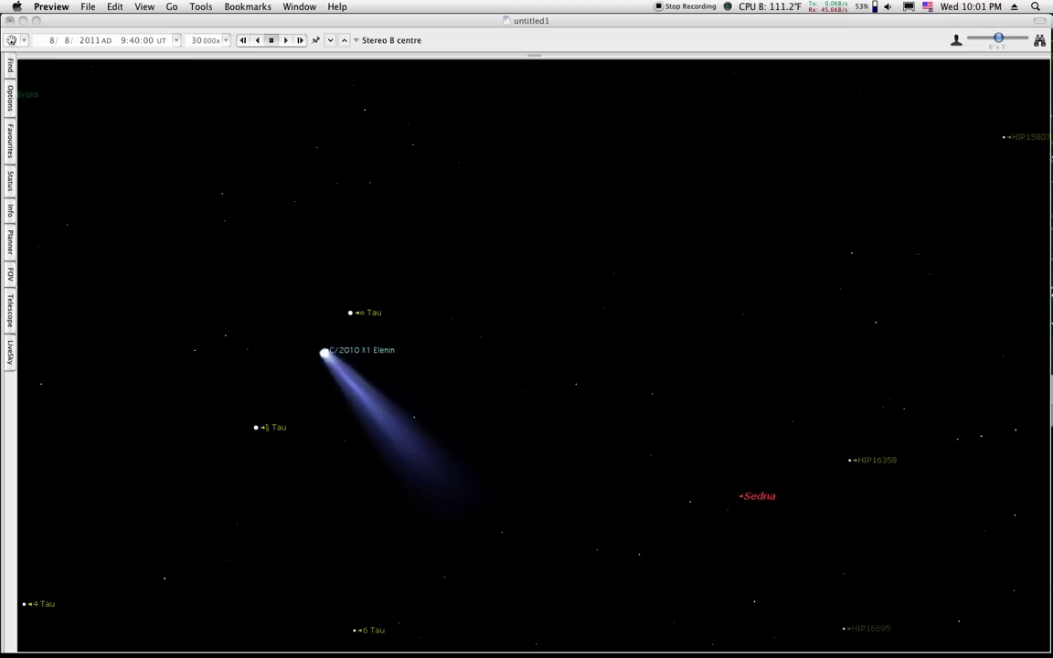
left_click(427, 131)
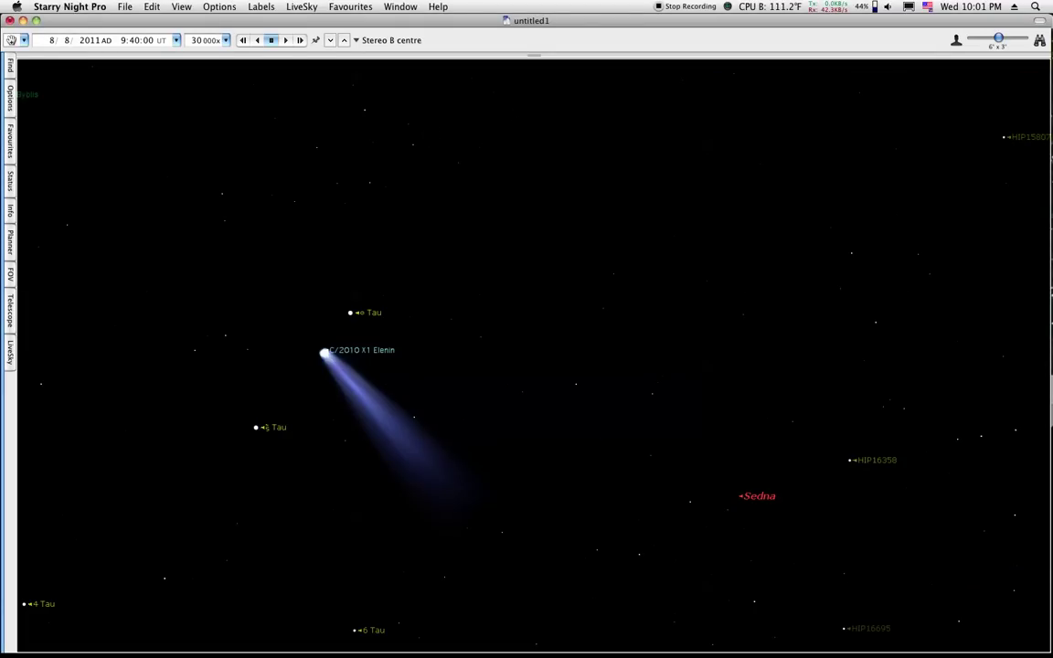
left_click_drag(1051, 29, 330, 18)
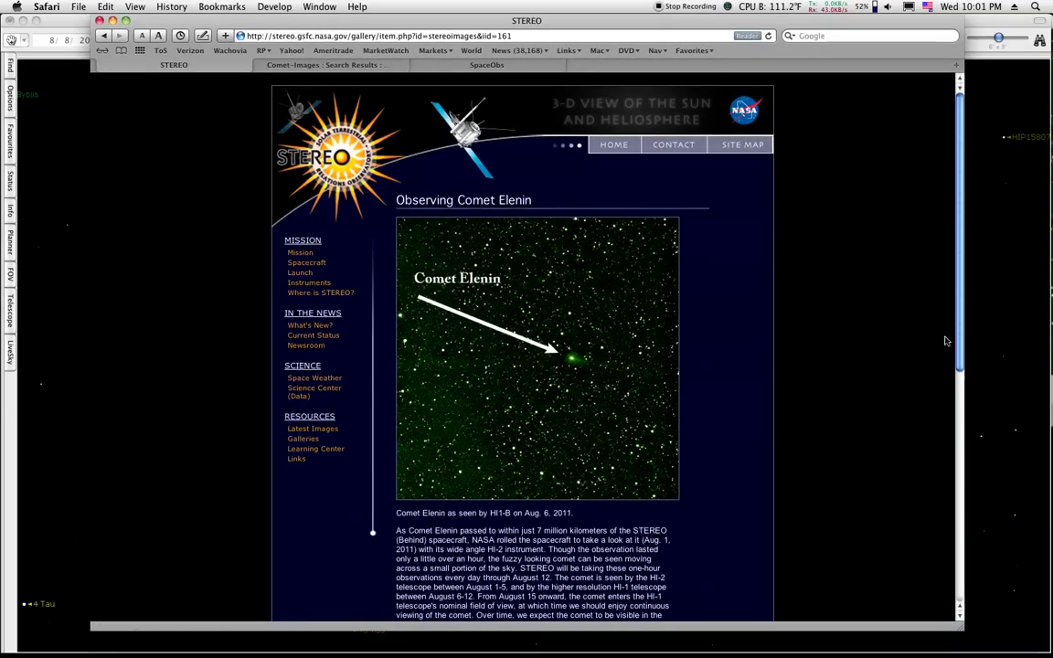
left_click_drag(962, 327, 971, 540)
scroll(971, 541, "up", 3)
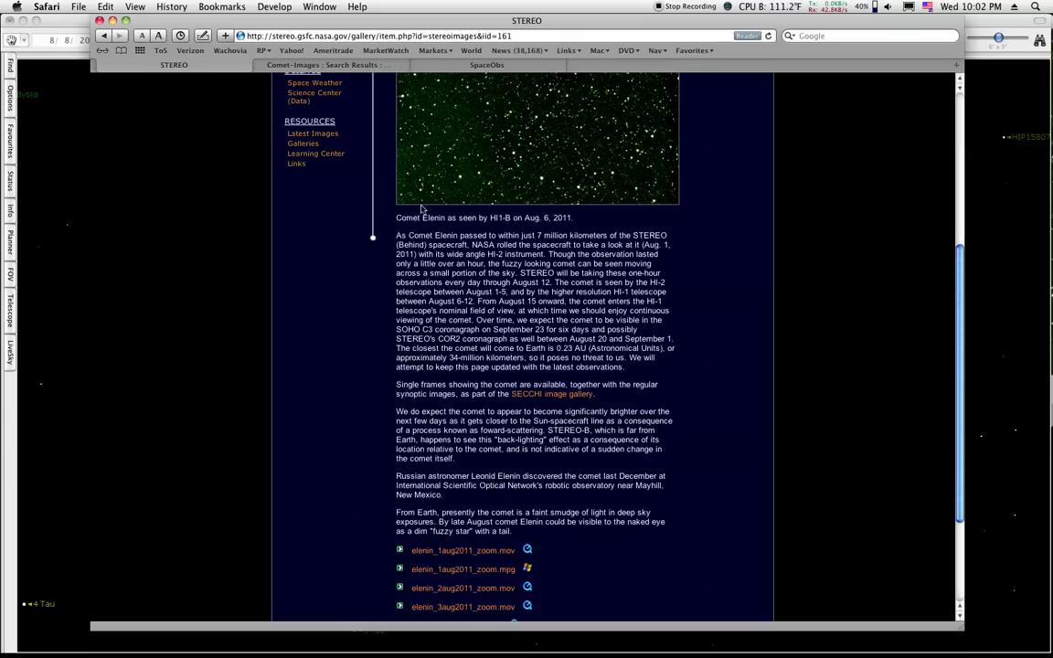
mouse_move(309, 25)
left_mouse_down()
mouse_move(810, 32)
mouse_move(1052, 51)
mouse_move(1052, 36)
mouse_move(300, 19)
left_mouse_up()
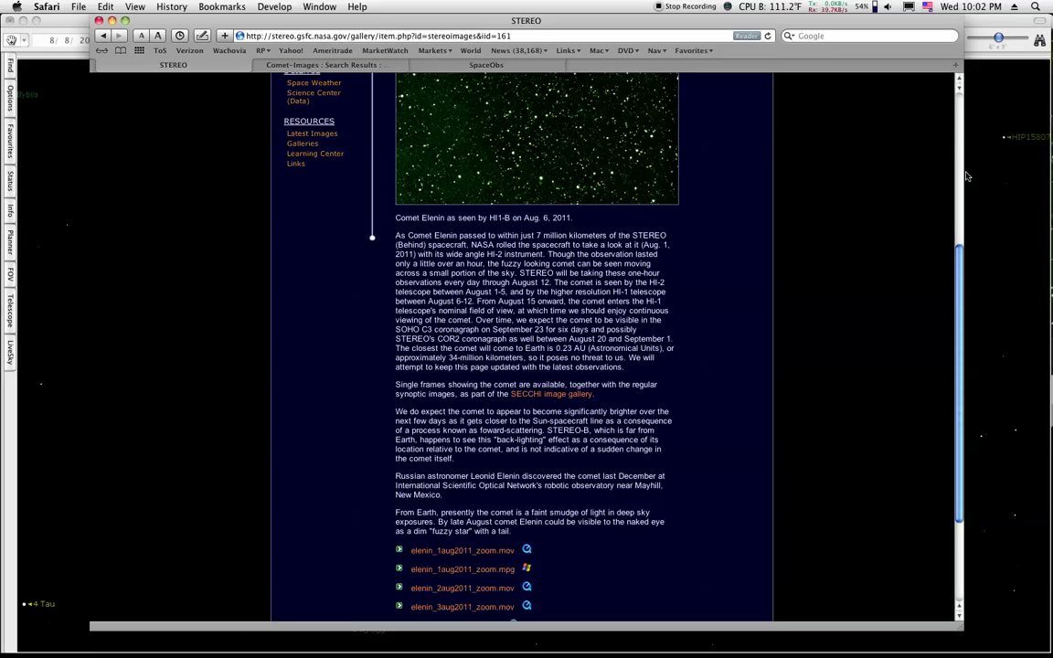
scroll(941, 179, "up", 5)
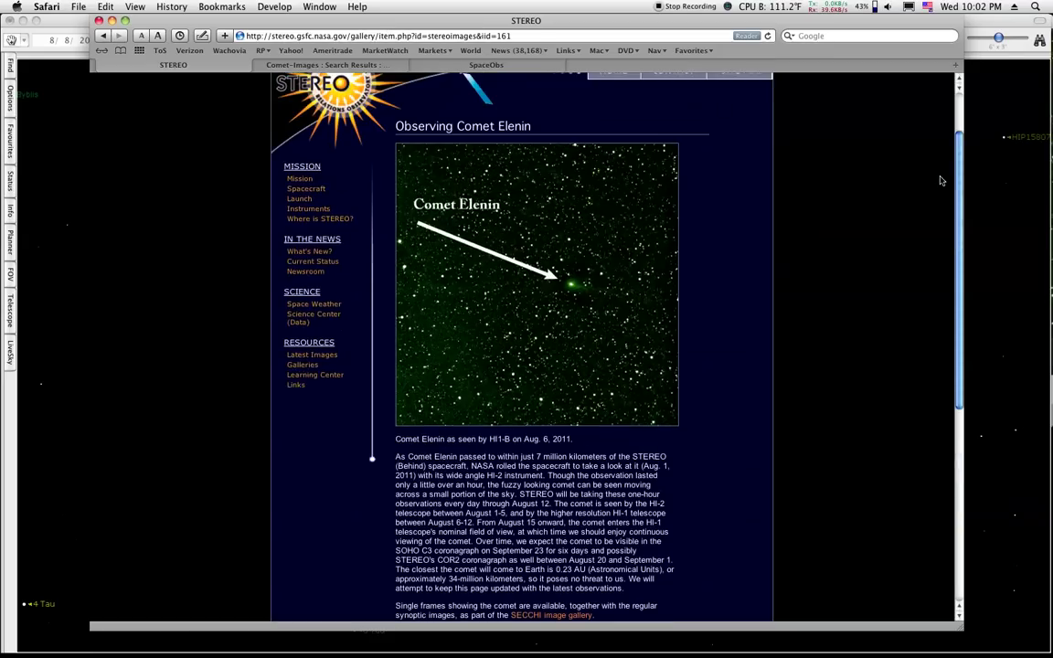